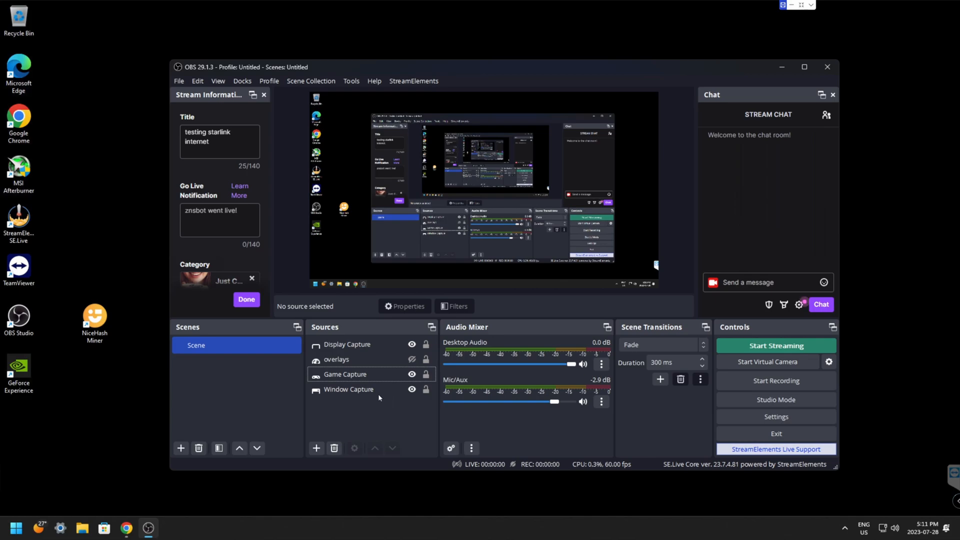
Step: Switch to Chrome, open the Restream sign-up page, and enter the encoder setup for connecting OBS or Zoom
left_click(127, 528)
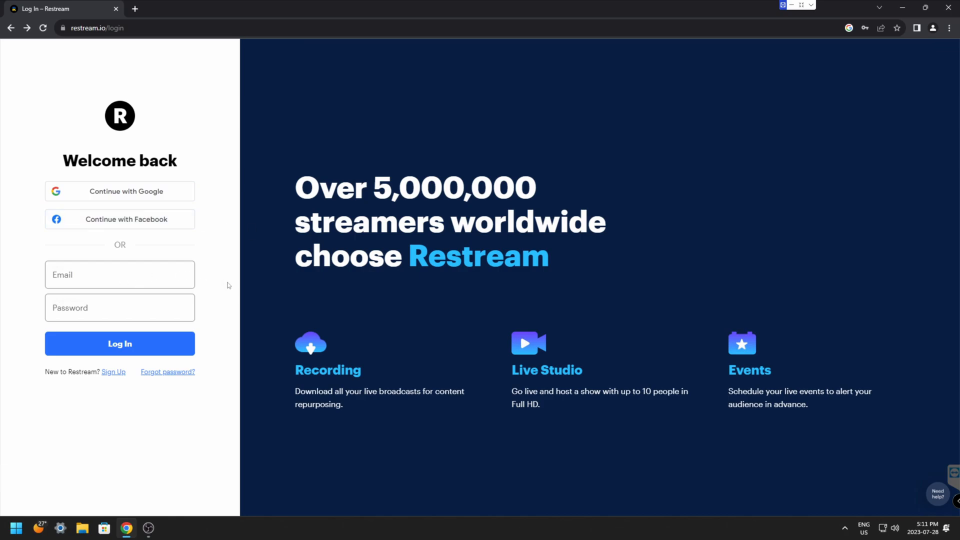
left_click(112, 376)
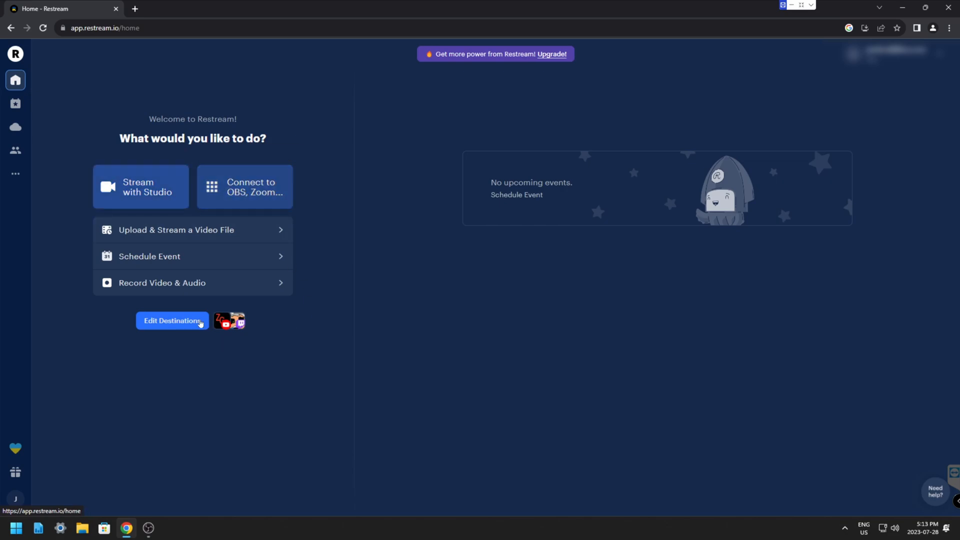
left_click(259, 197)
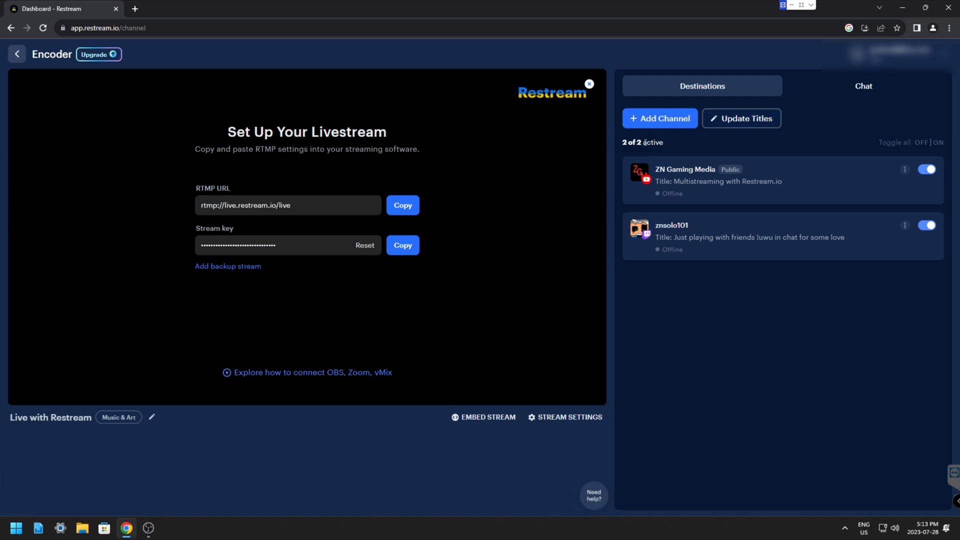
left_click(669, 124)
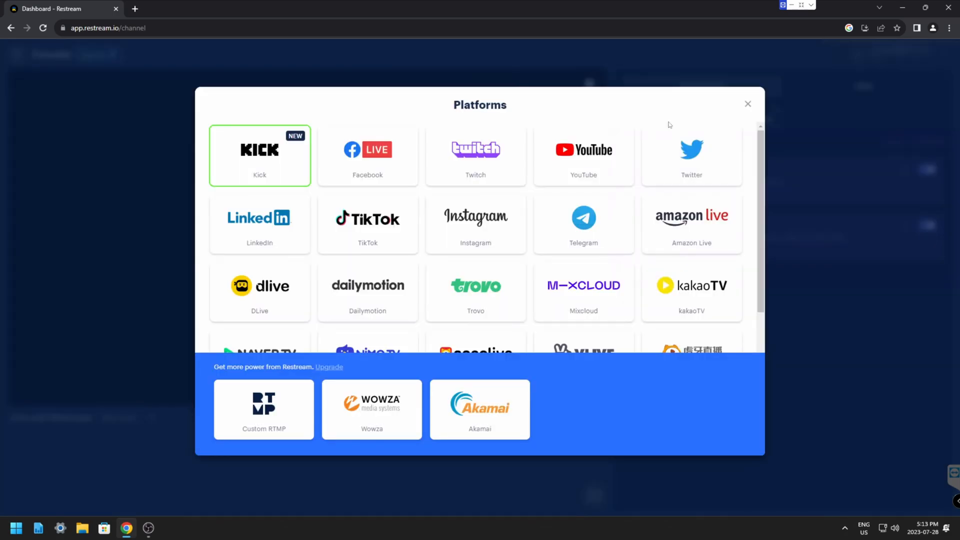
left_click(587, 162)
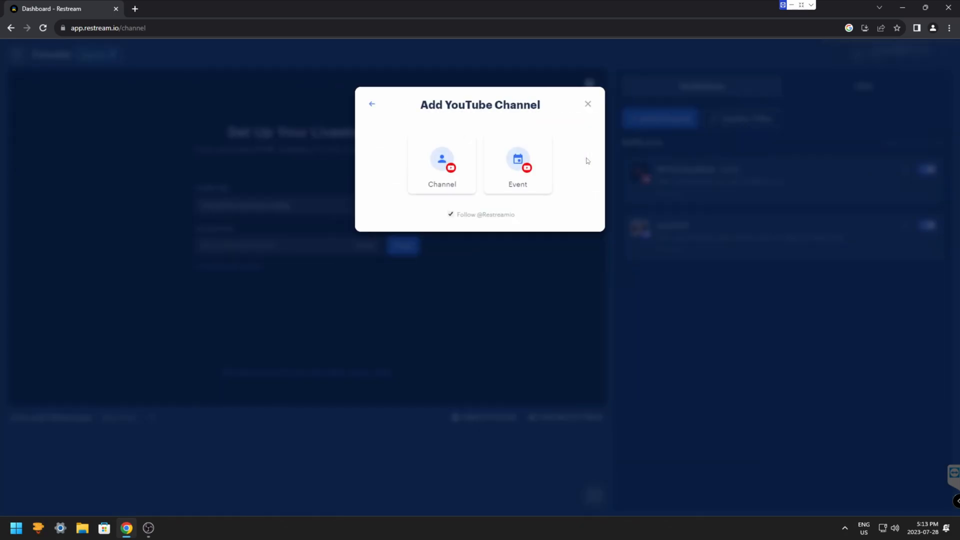
left_click(439, 161)
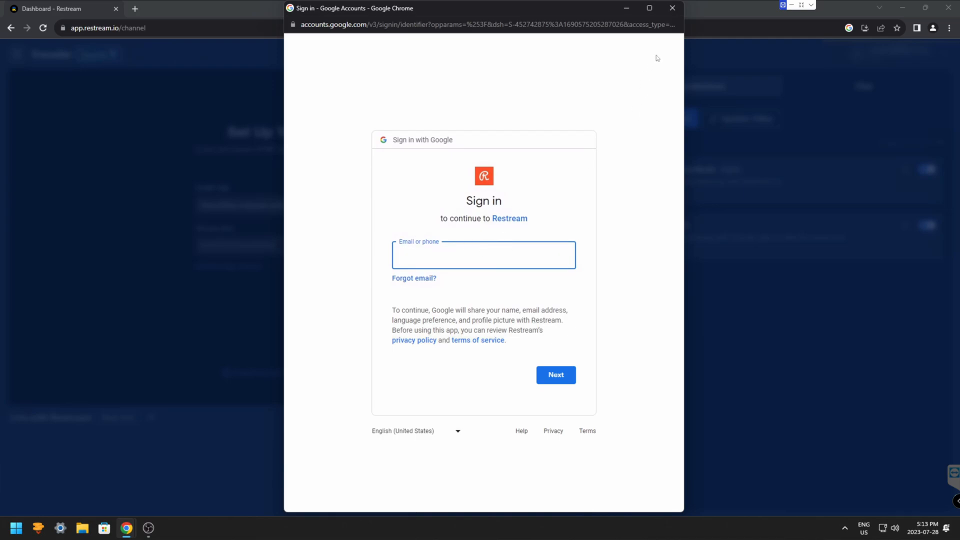
left_click(672, 8)
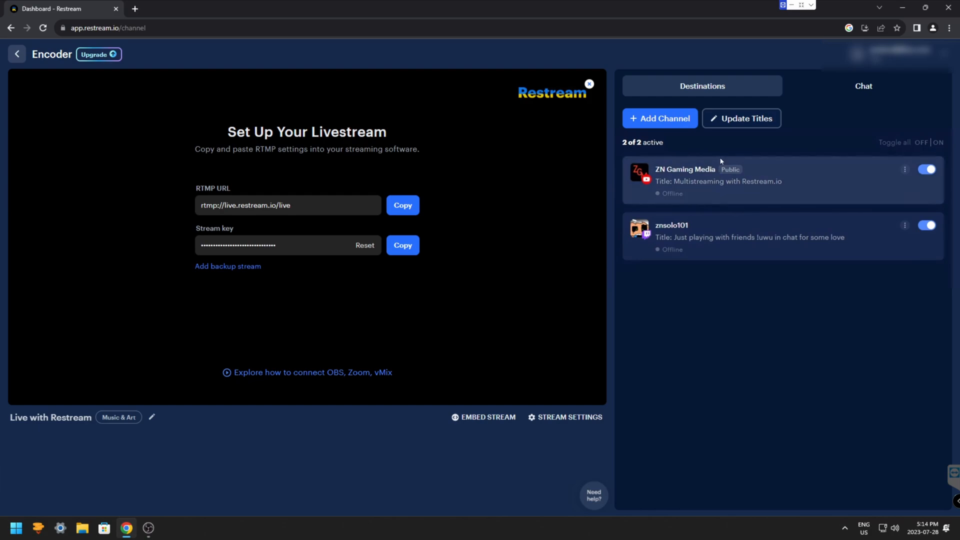
Step: Switch to OBS Studio and set the streaming service to Restream.io in its settings
left_click(150, 529)
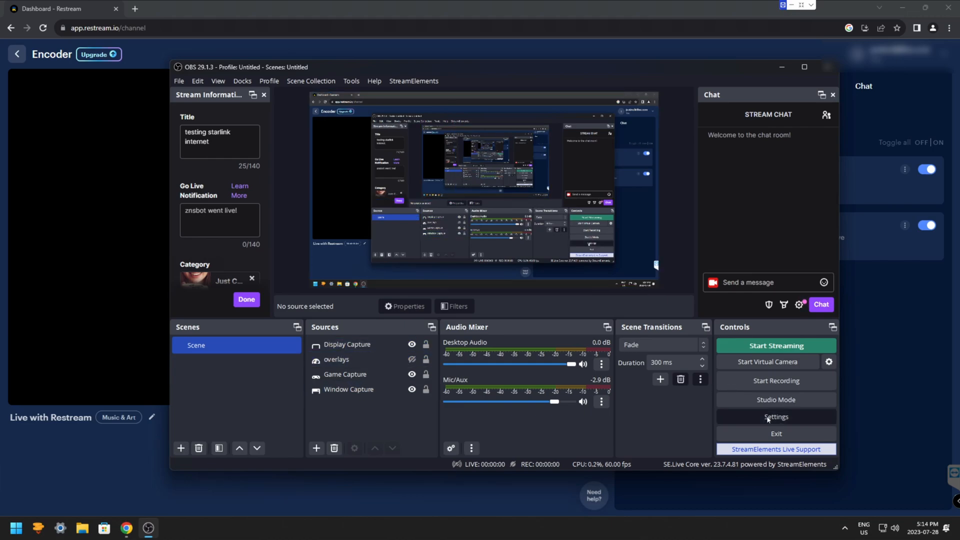
left_click(768, 419)
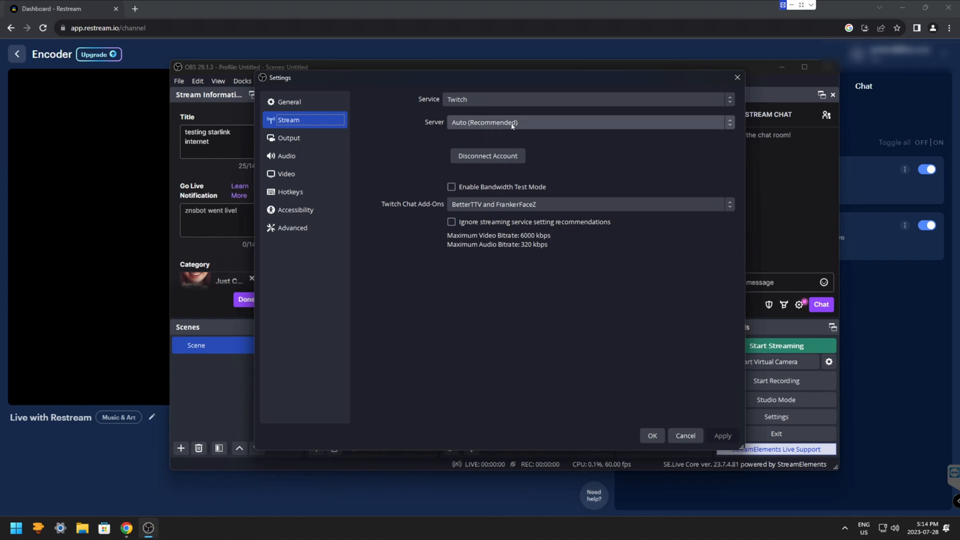
left_click(518, 97)
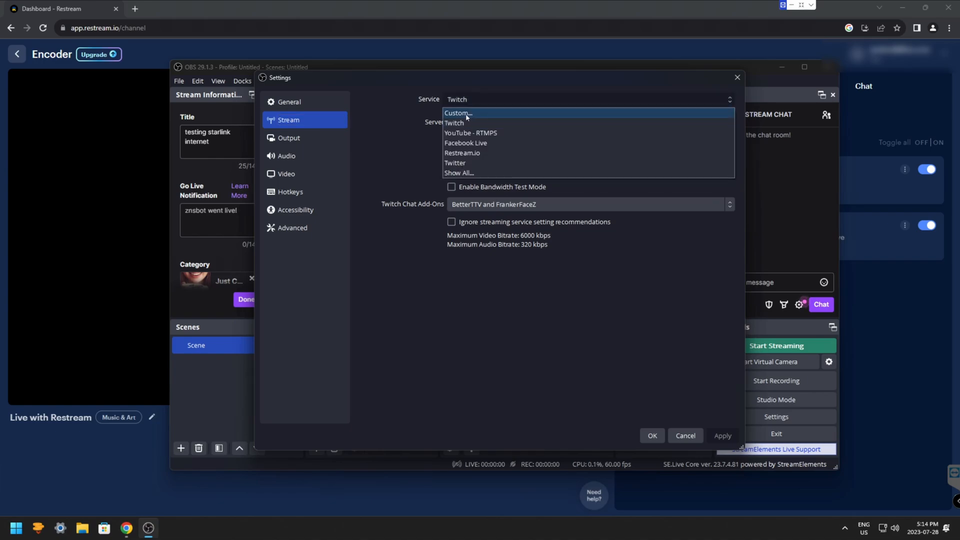
left_click(459, 154)
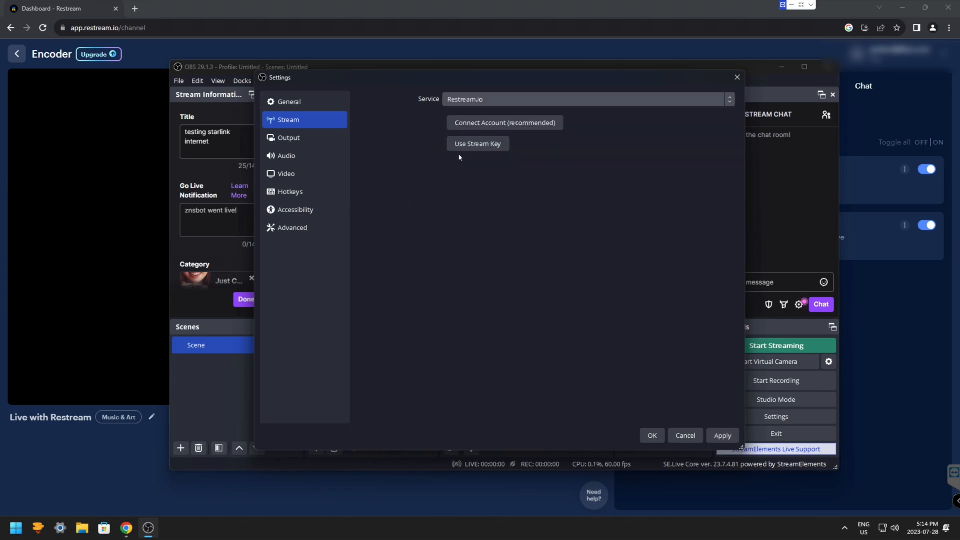
Step: Connect the Restream account by logging in with the account e-mail and password, authorize OBS Studio, and save the stream settings
left_click(502, 124)
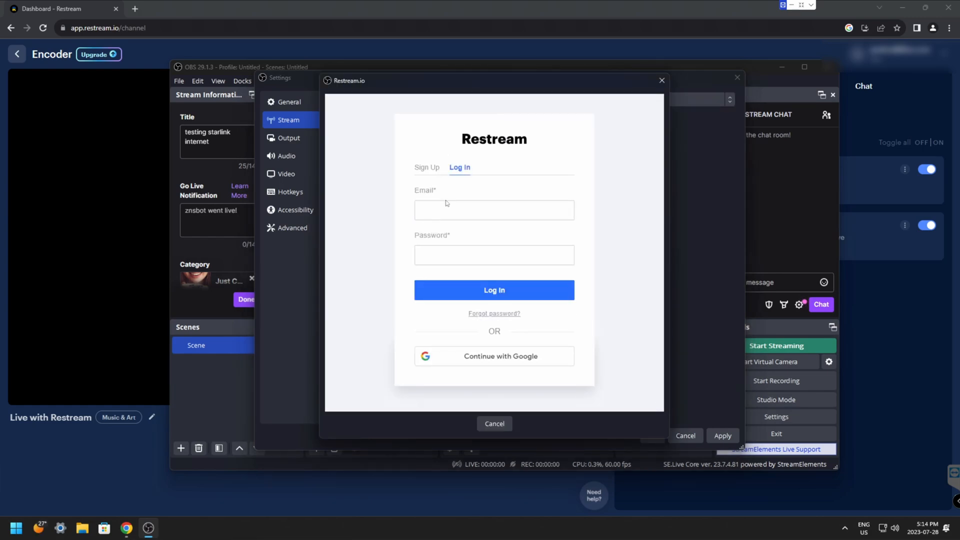
left_click(445, 207)
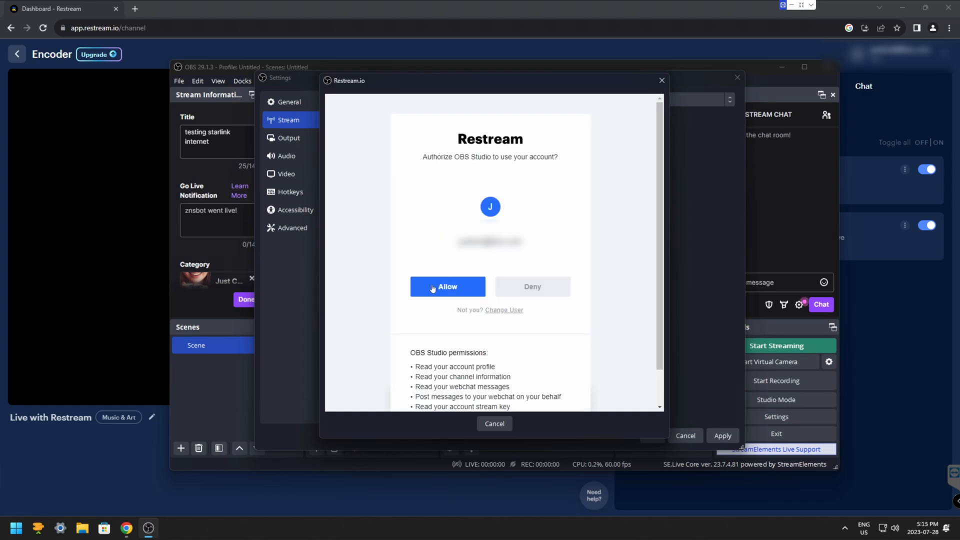
left_click(456, 288)
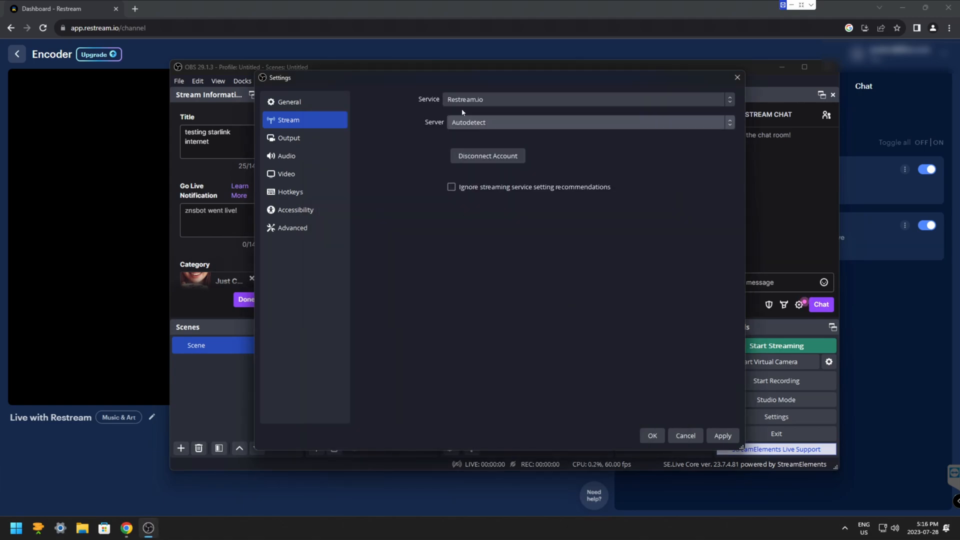
left_click(720, 436)
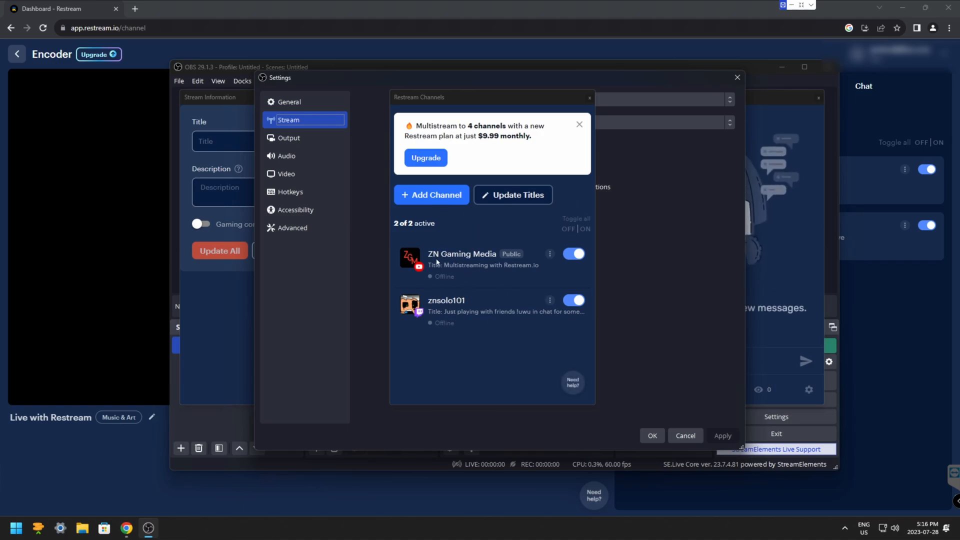
left_click(652, 436)
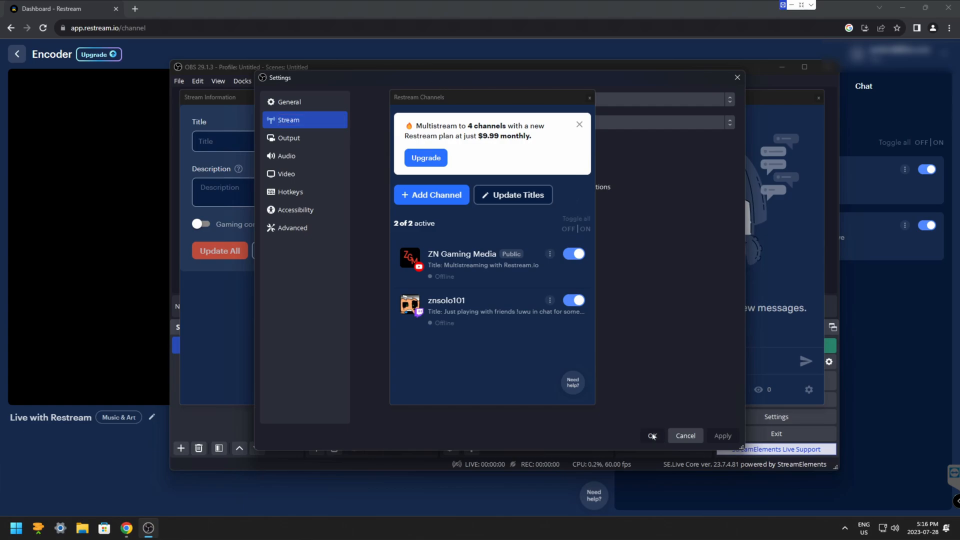
Step: Dock the floating Restream Channels and Stream Information windows inside OBS, and maximize the main window
left_click_drag(462, 102, 426, 156)
left_click_drag(241, 98, 200, 167)
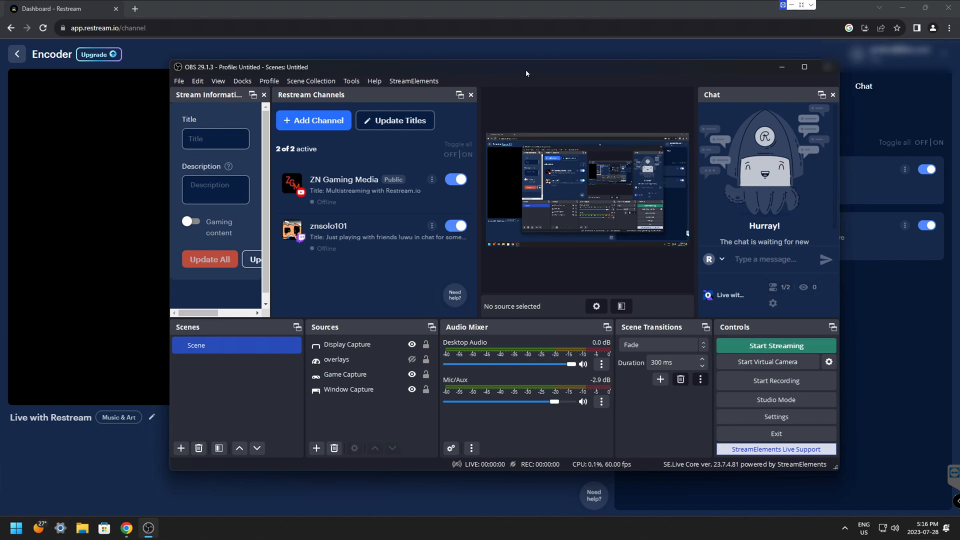
left_click_drag(488, 73, 361, 125)
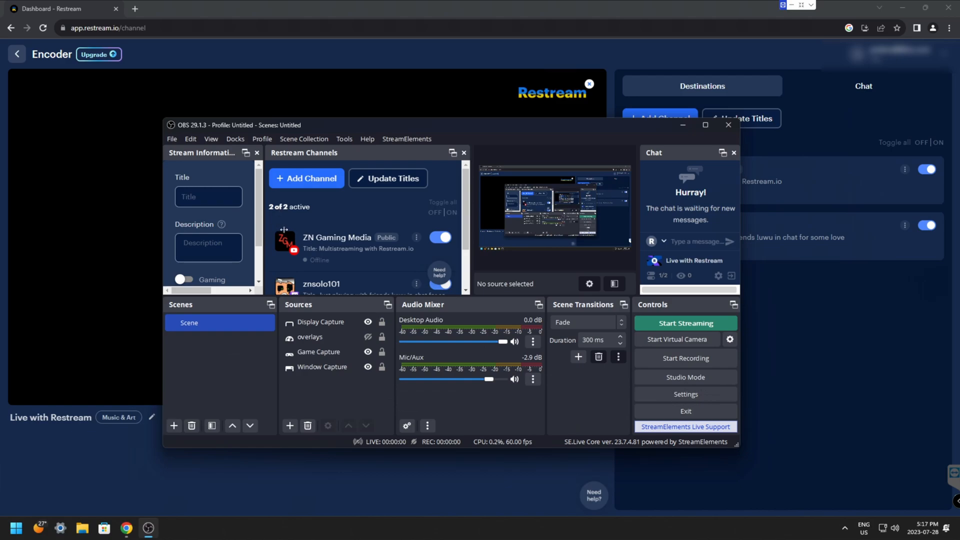
key("super+Up")
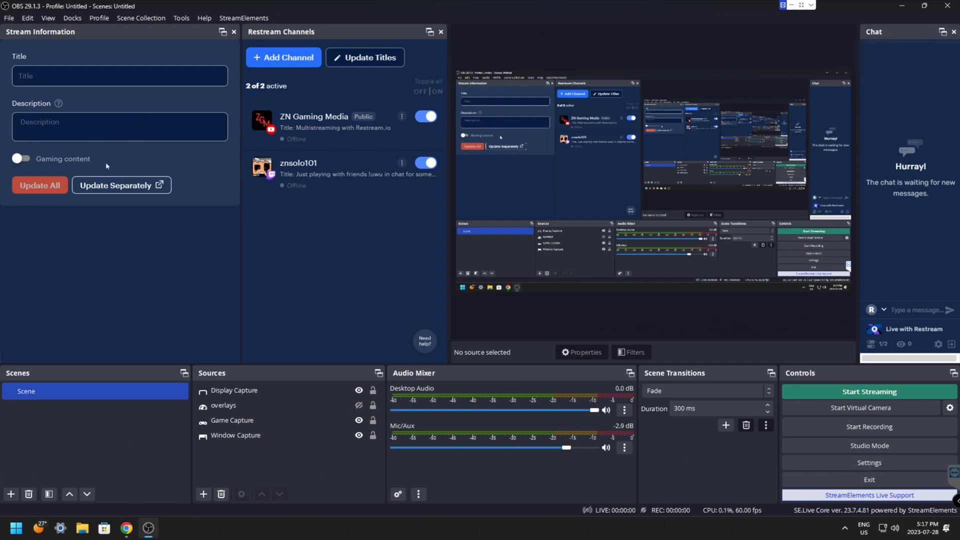
Step: Turn on Gaming content, widen the Chat dock, and narrow the docks on the other side of the preview
left_click(23, 163)
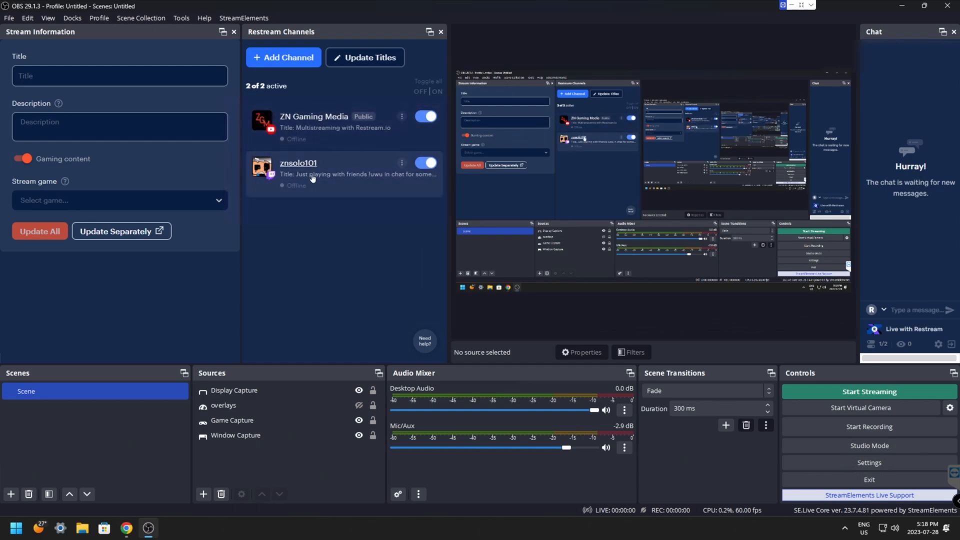
left_click_drag(859, 224, 726, 226)
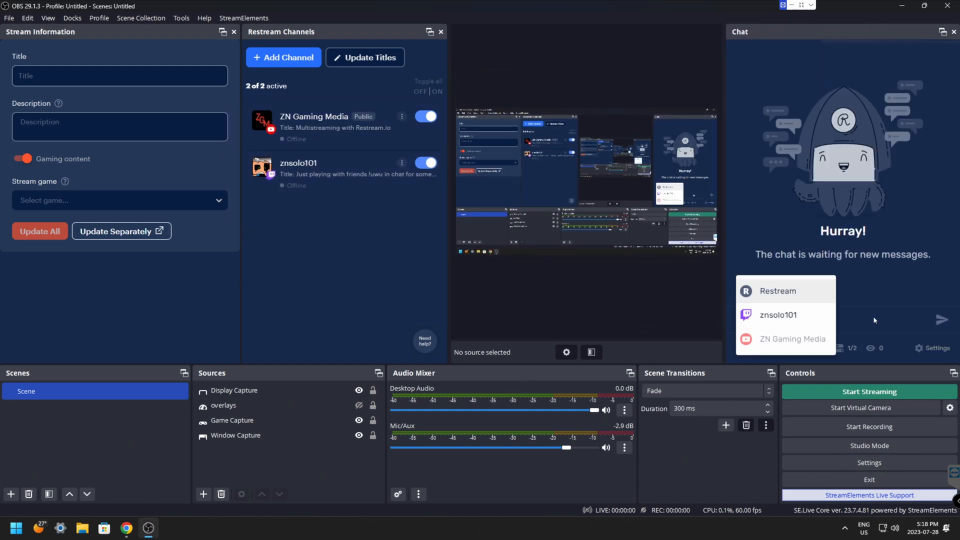
left_click(873, 316)
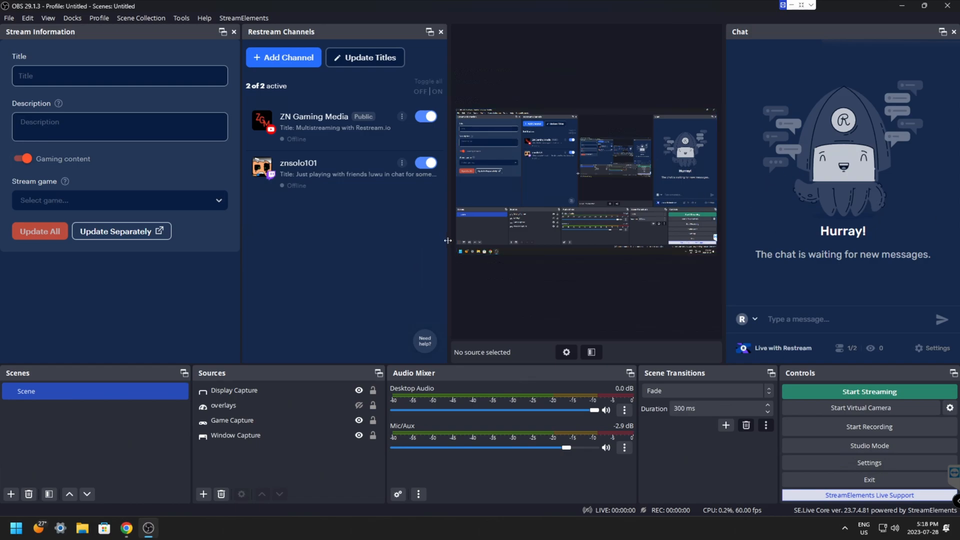
left_click_drag(448, 241, 391, 241)
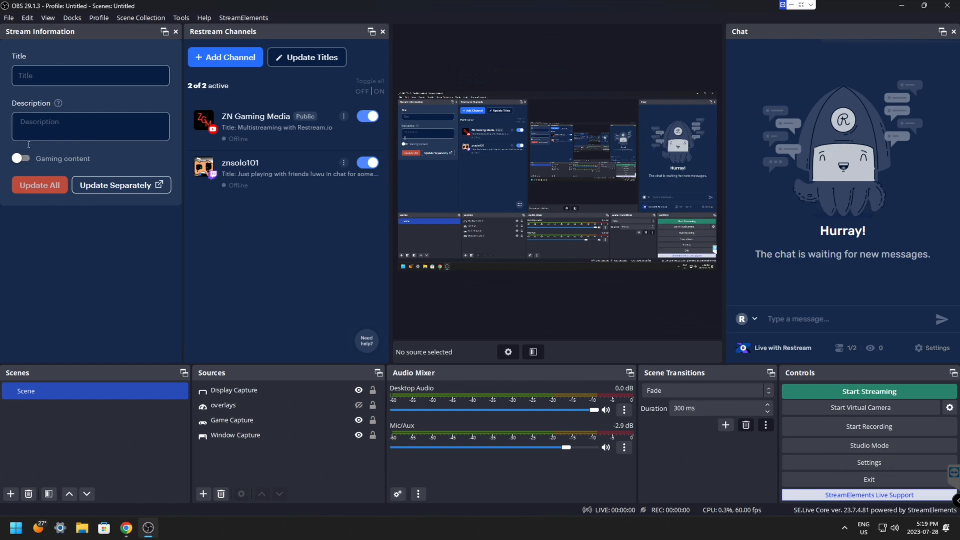
Step: Update all channels with the title "test stream", description "doing a little test", Gaming content on and Apex Legends as the game
left_click(23, 159)
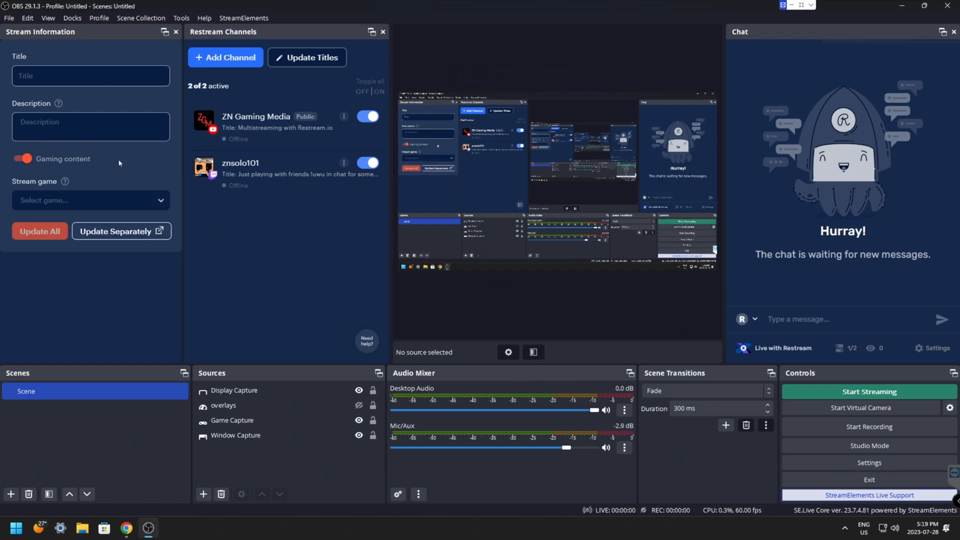
left_click(48, 80)
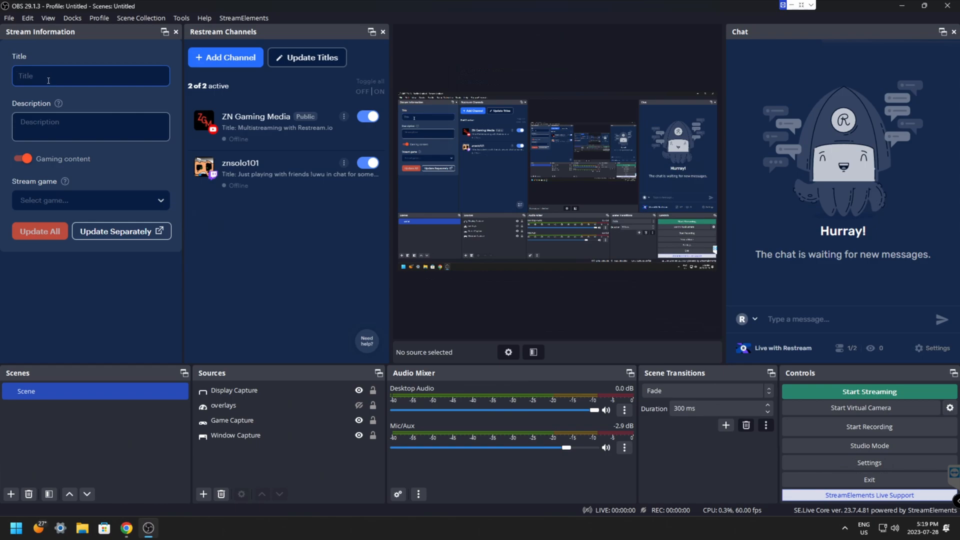
type("test stream")
left_click(62, 126)
type("doing a little test")
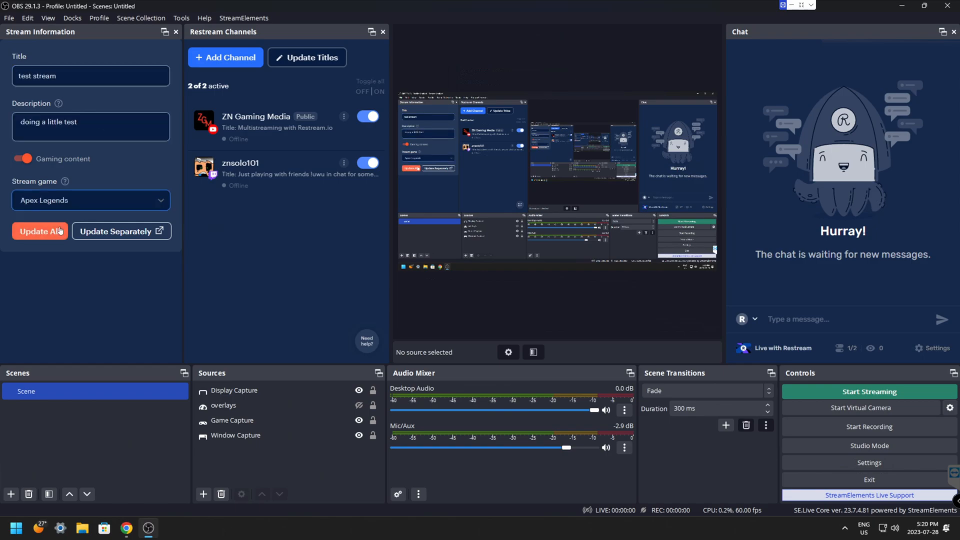
left_click(39, 237)
left_click(39, 237)
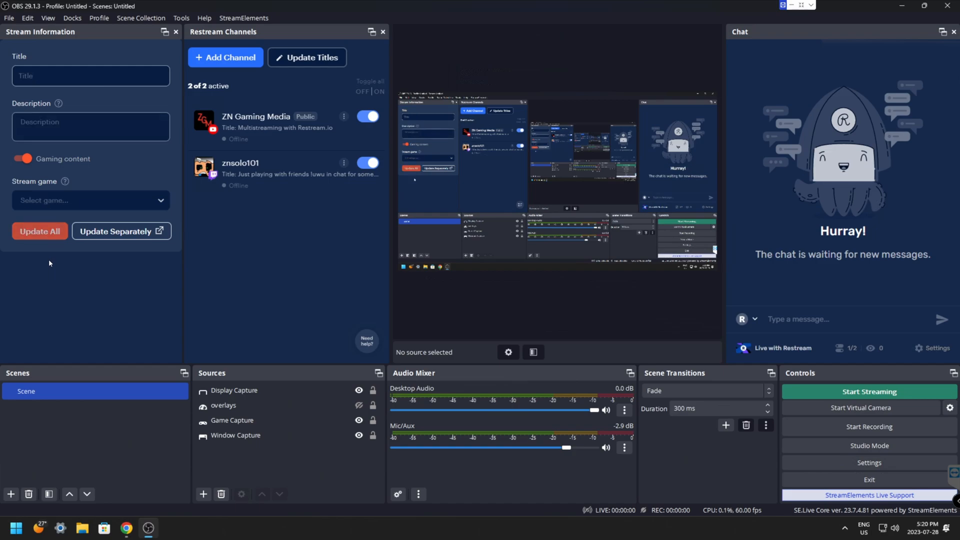
Step: Open the stream game choices in the stream information form
left_click(52, 76)
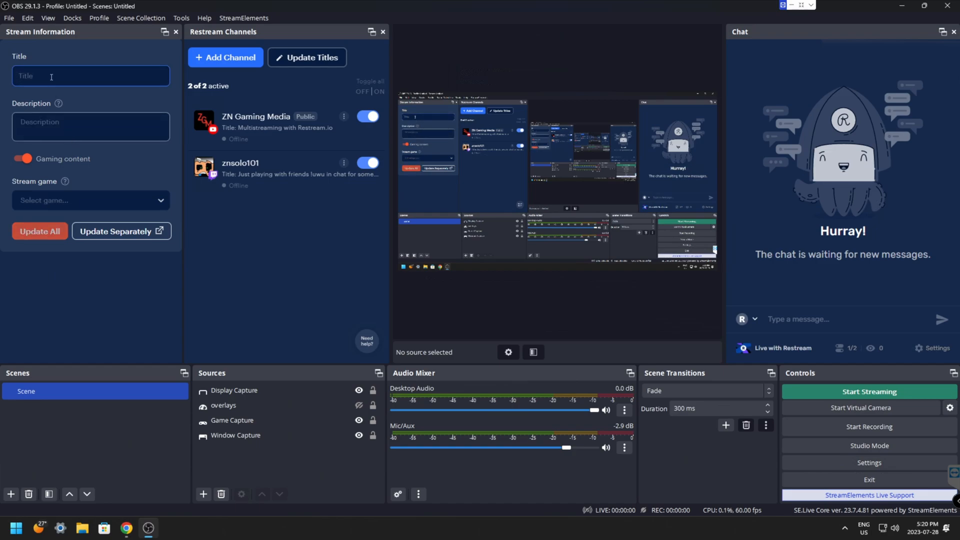
left_click(75, 198)
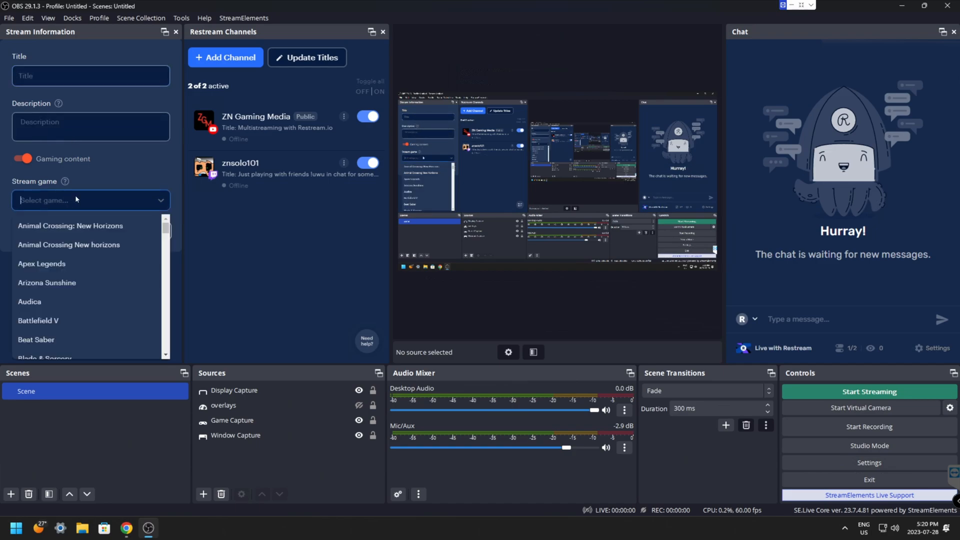